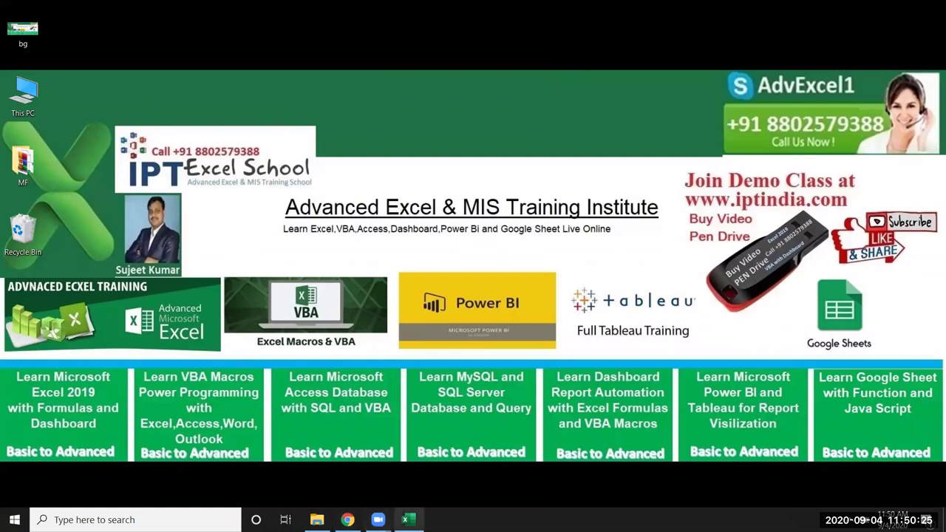
- Restore Book1 and look through the Sales, PR and Cust sheets, finishing on the customer list
left_click(404, 519)
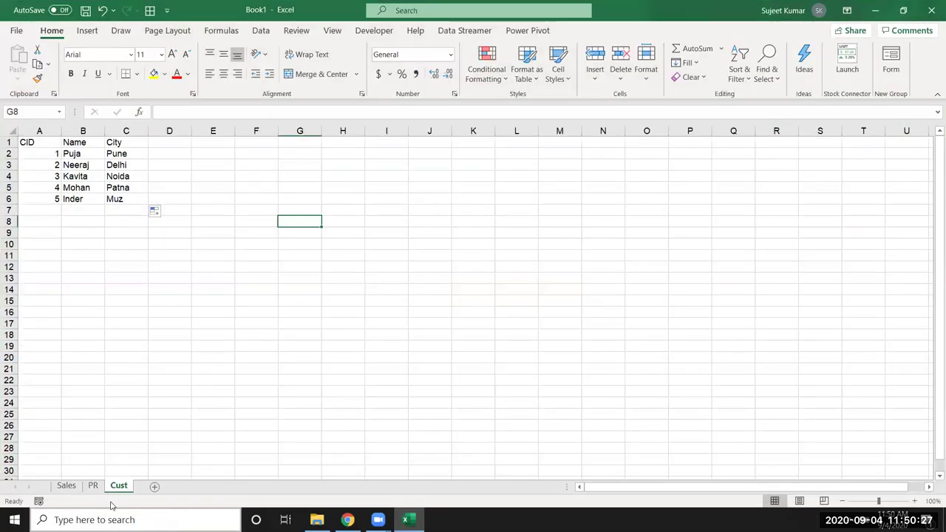
left_click(66, 485)
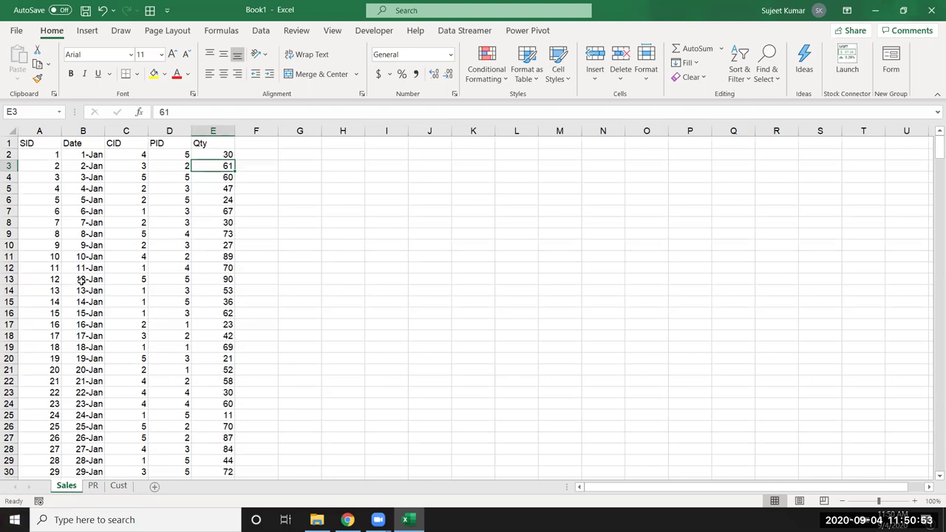
left_click(92, 485)
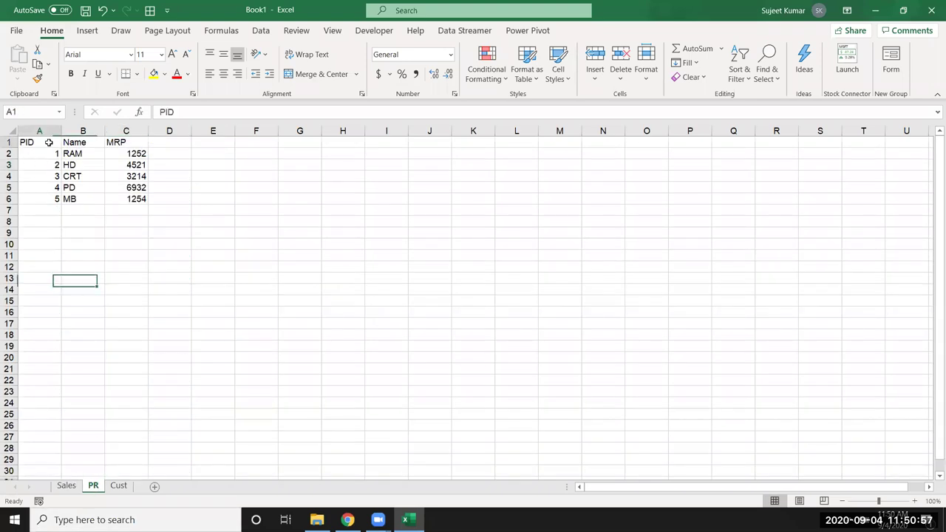
left_click_drag(33, 148, 133, 188)
left_click(117, 486)
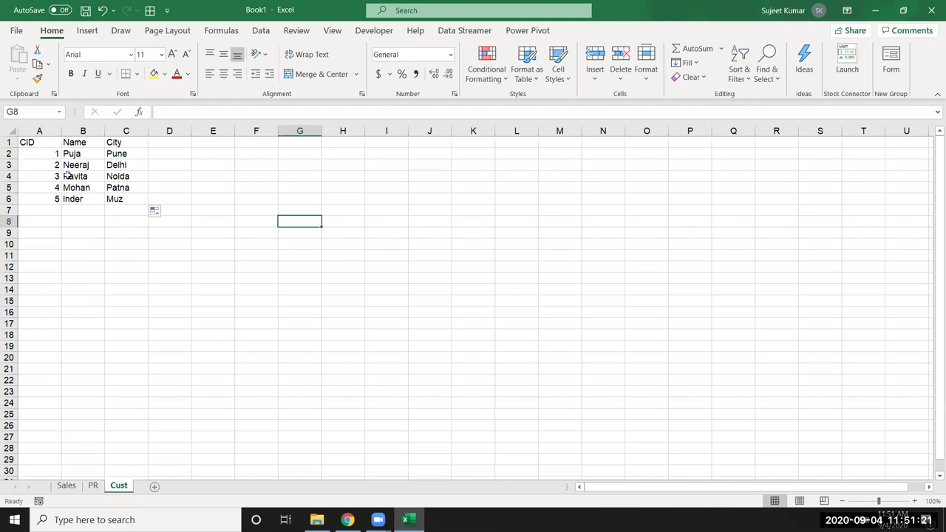
- Move between the Cust, PR and Sales sheets, ending on the Sales transactions table
left_click(65, 164)
left_click(93, 486)
left_click(68, 485)
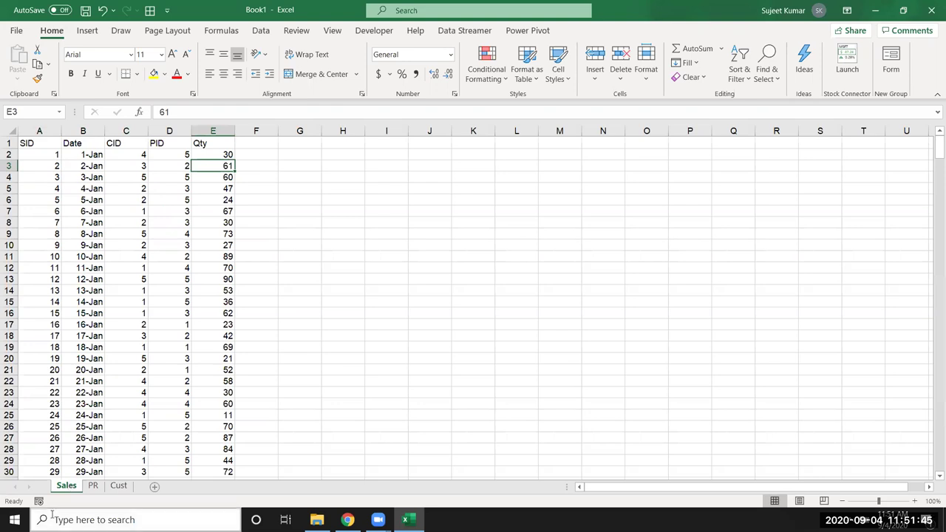
left_click(131, 484)
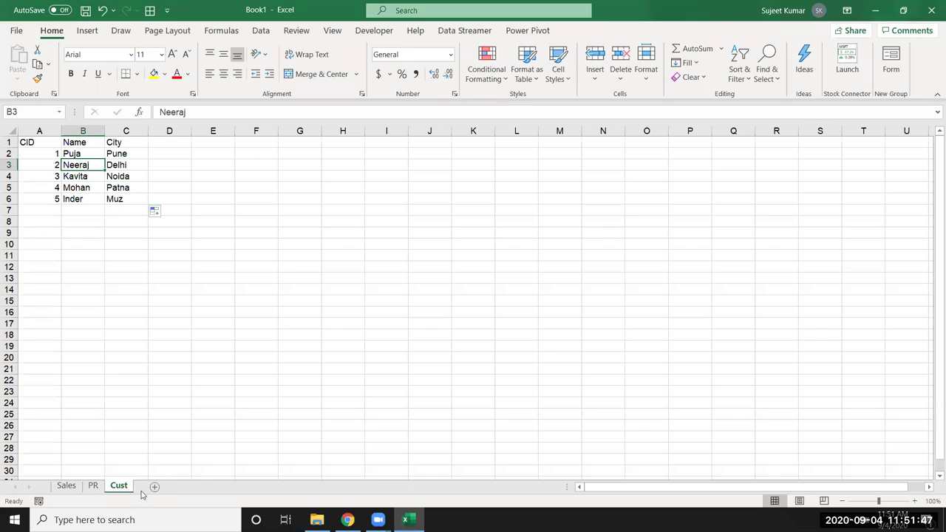
left_click(66, 485)
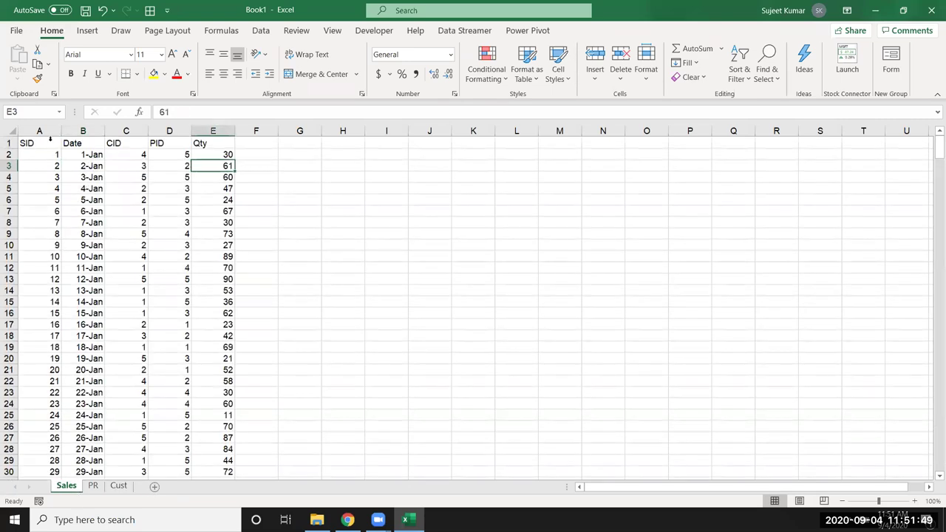
- Select the whole Sales table A1:E432 and insert a PivotTable on Sheet4, adding it to the Data Model
left_click(43, 143)
key("ctrl+shift+Right")
key("ctrl+shift+Down")
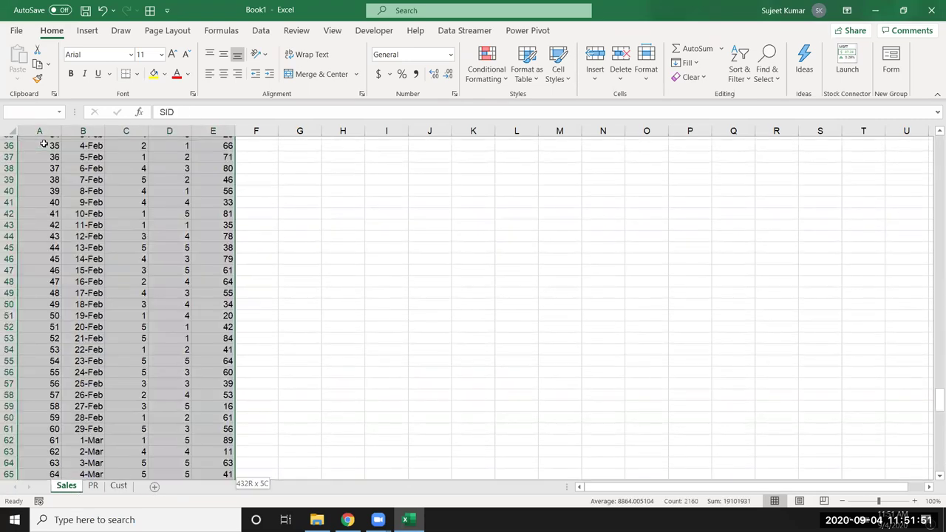
left_click(79, 38)
left_click(24, 63)
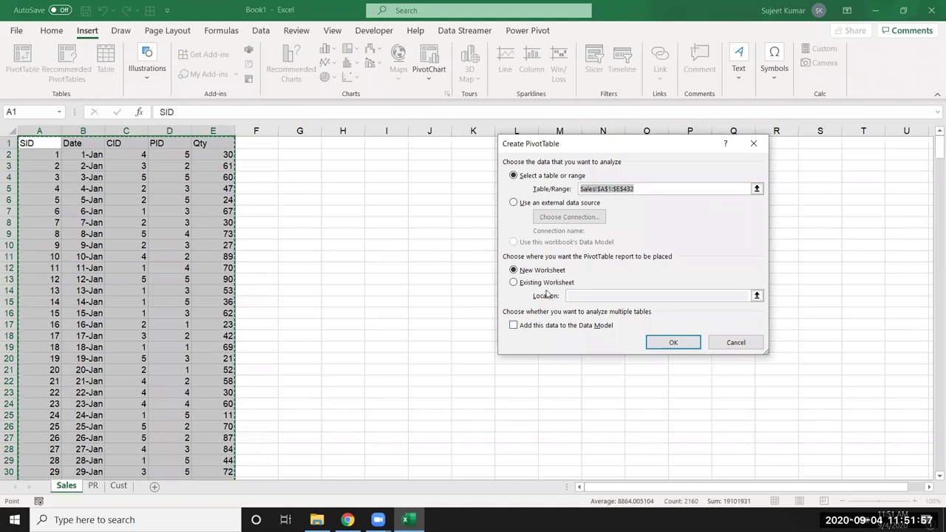
left_click(538, 326)
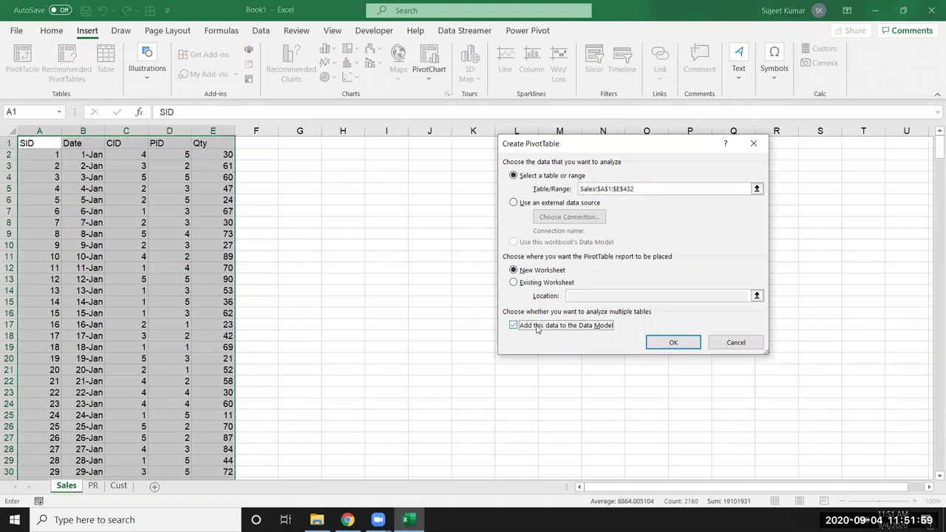
left_click(665, 342)
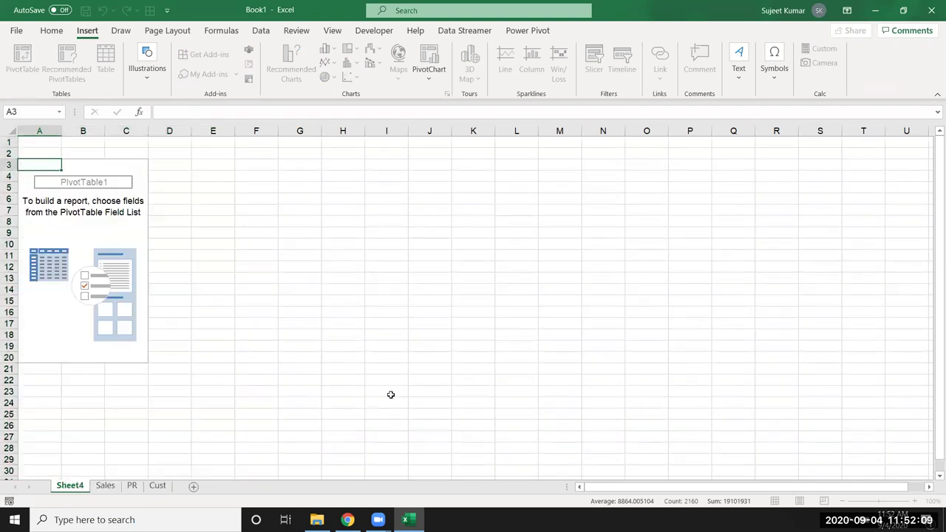
- Insert a PivotTable on Sheet5 from the PR table A1:C6, adding it to the Data Model
left_click(105, 485)
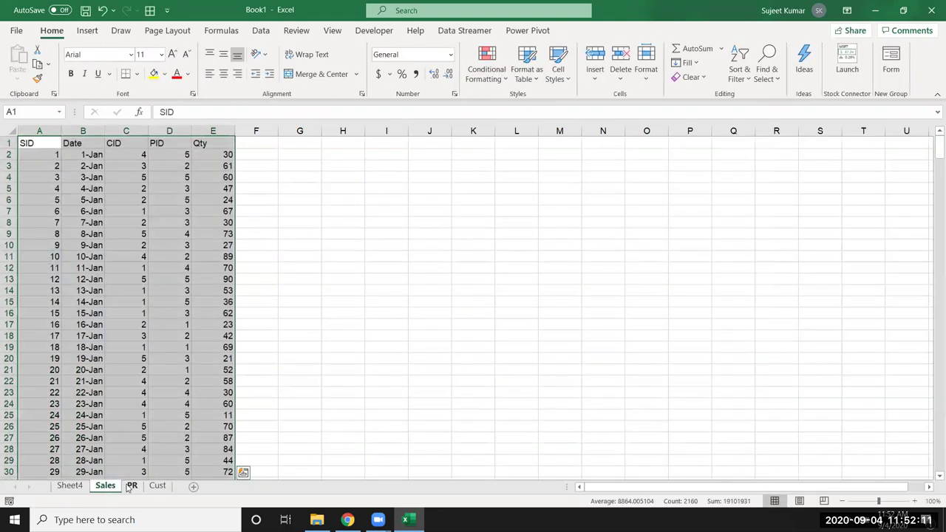
left_click(132, 485)
left_click_drag(33, 141, 127, 199)
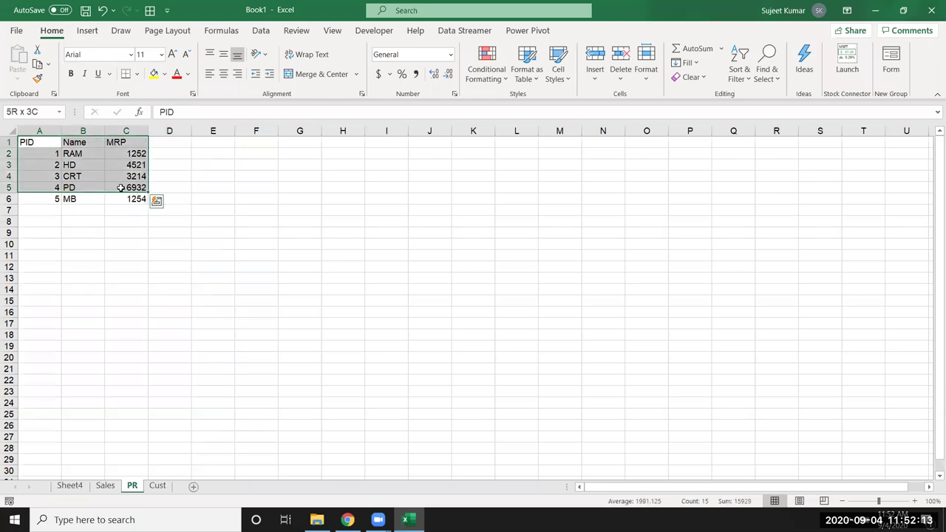
left_click(88, 30)
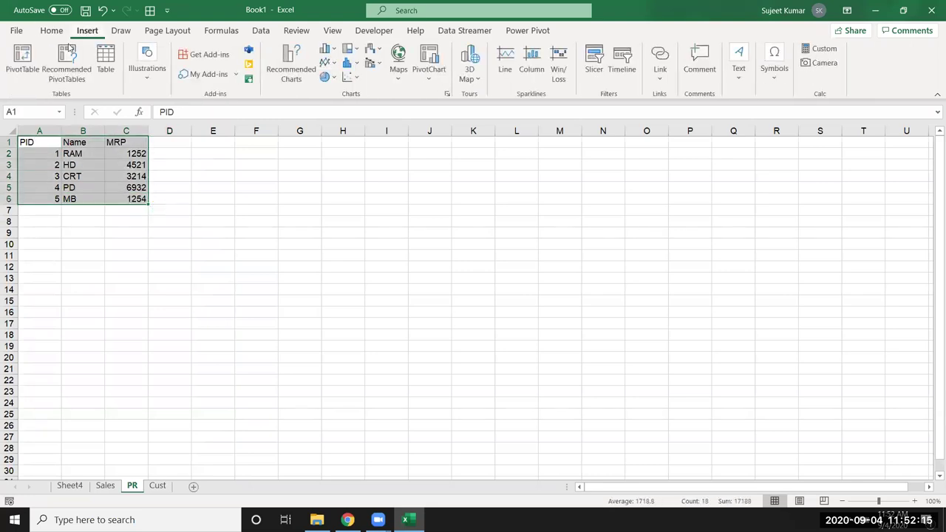
left_click(22, 61)
left_click(565, 325)
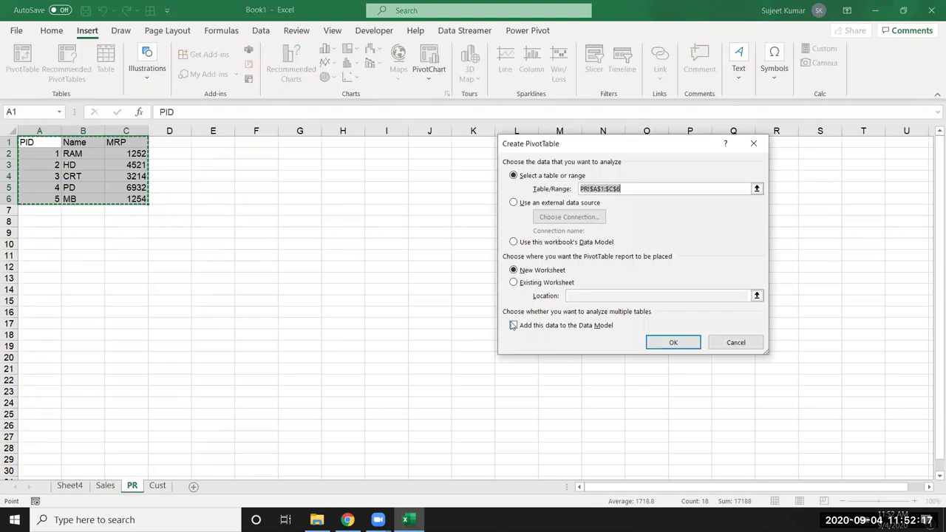
left_click(661, 344)
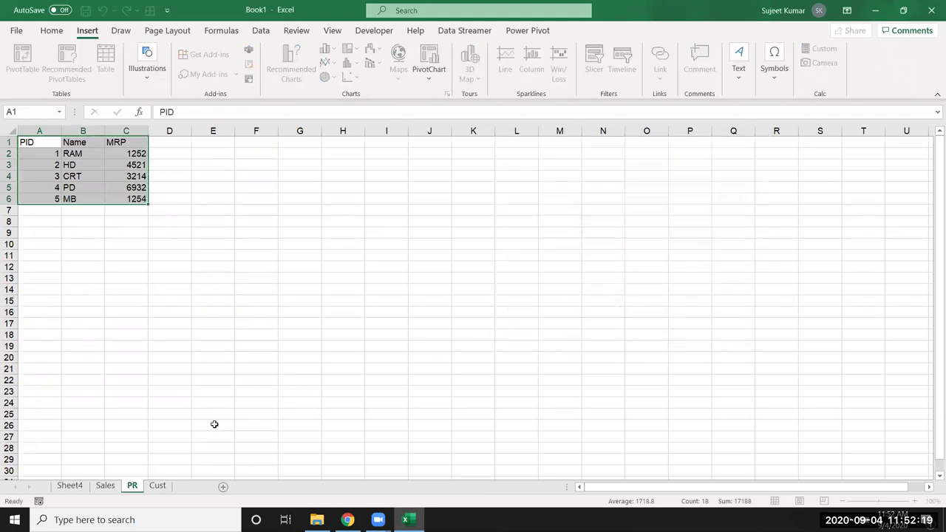
left_click(196, 485)
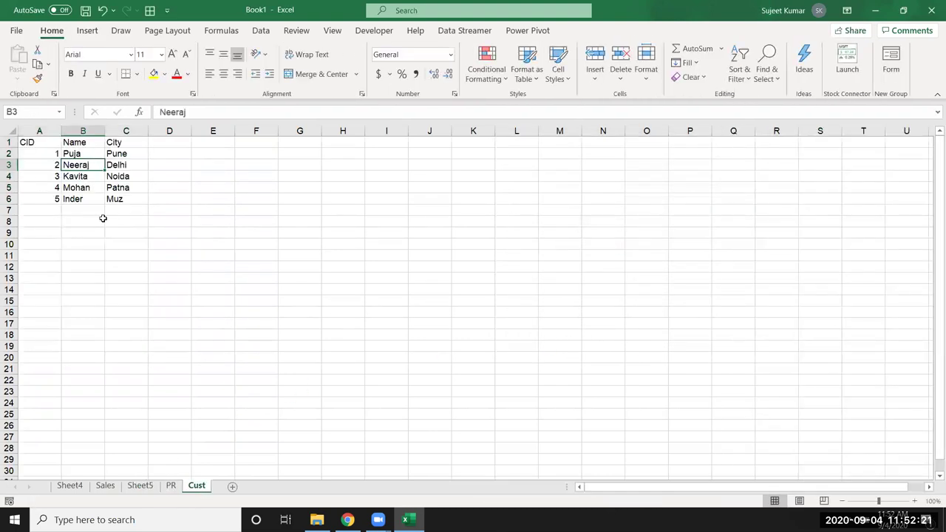
- Insert PivotTable3 on Sheet6 from Cust A1:C6 with the Data Model option, then hide its field list
left_click_drag(56, 144, 148, 204)
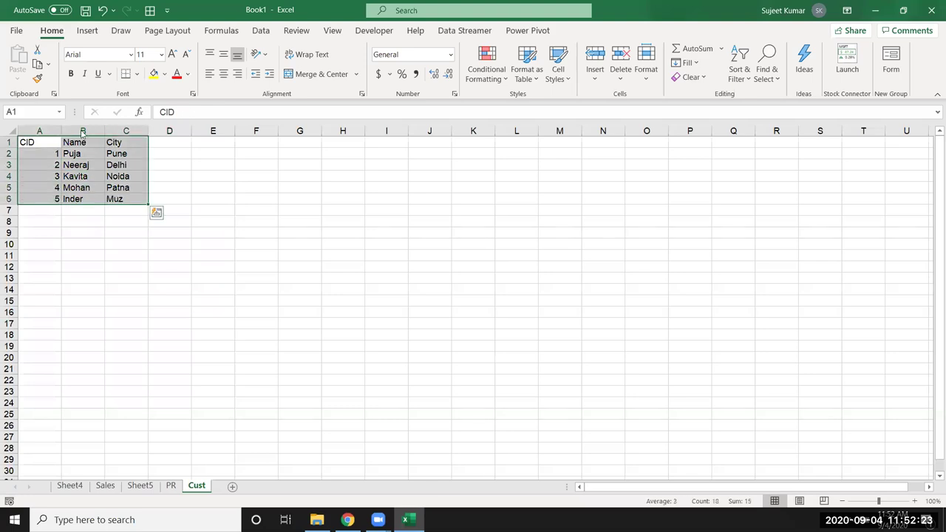
left_click(87, 30)
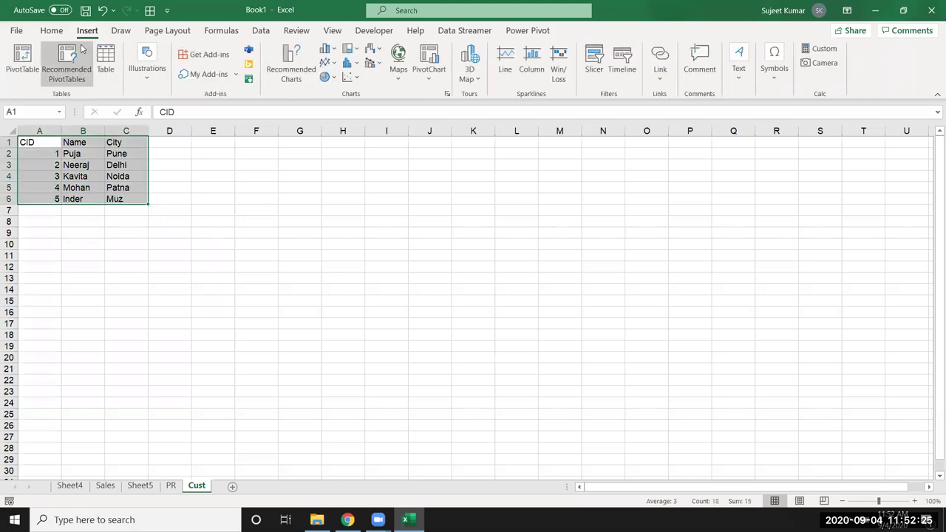
left_click(33, 63)
left_click(533, 326)
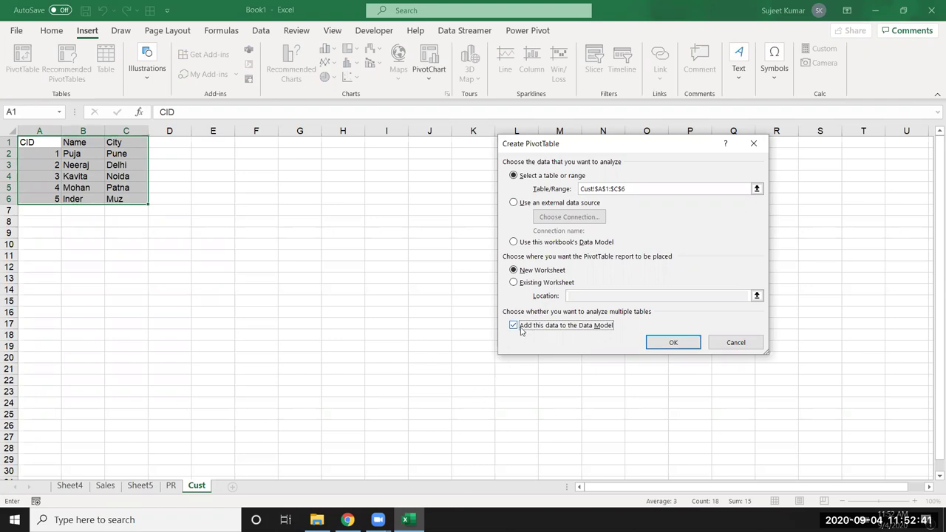
left_click(674, 345)
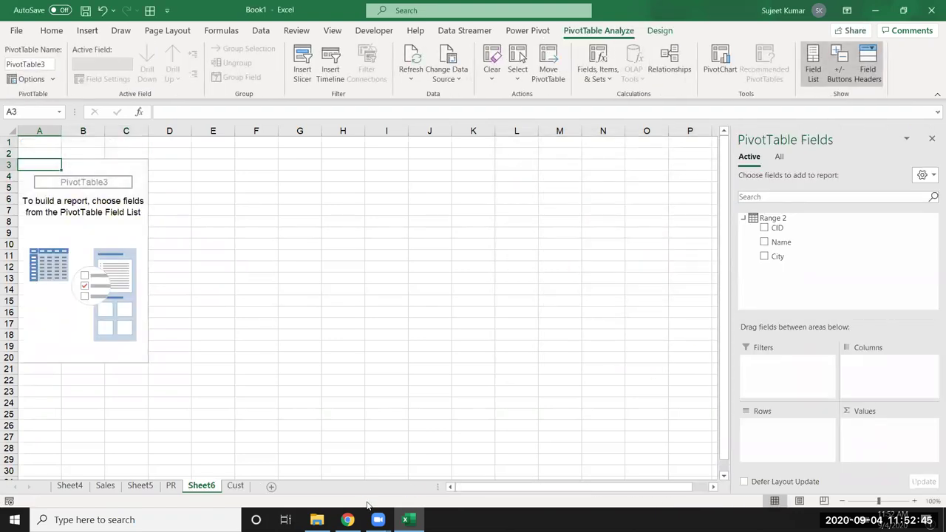
left_click(931, 138)
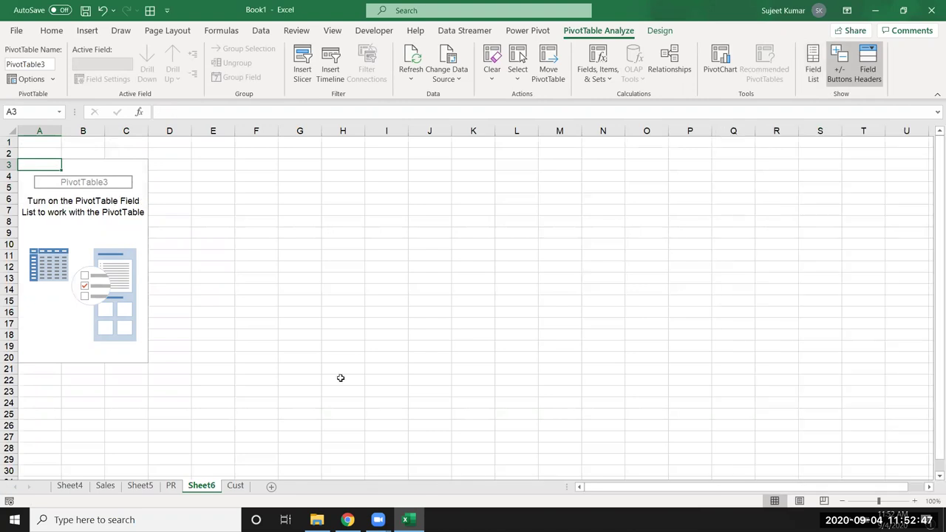
left_click(171, 486)
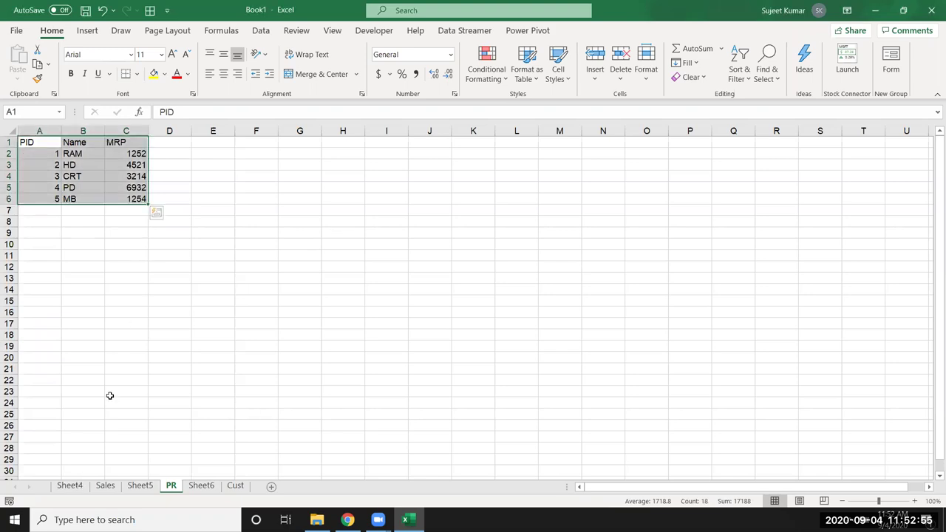
- Select a cell in PivotTable1 on Sheet4 and show the PivotTable Analyze ribbon
left_click(108, 487)
left_click(74, 489)
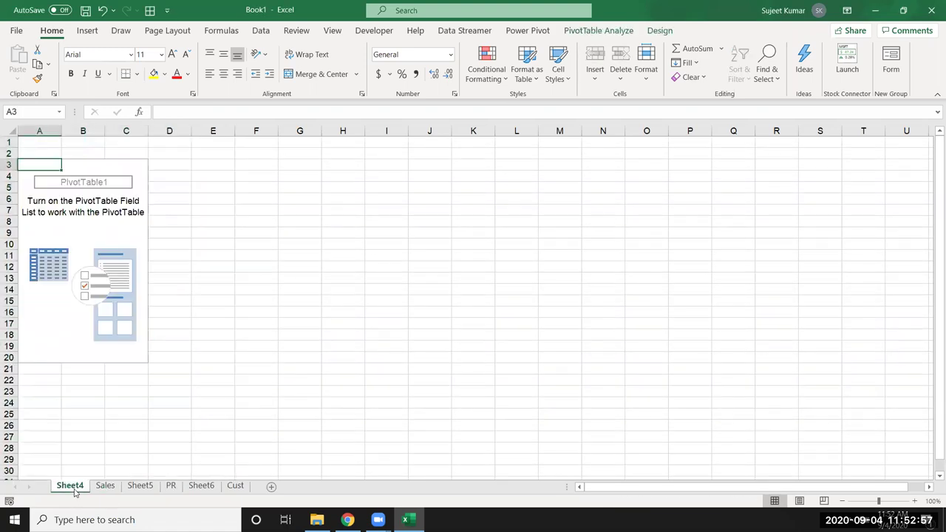
left_click(126, 189)
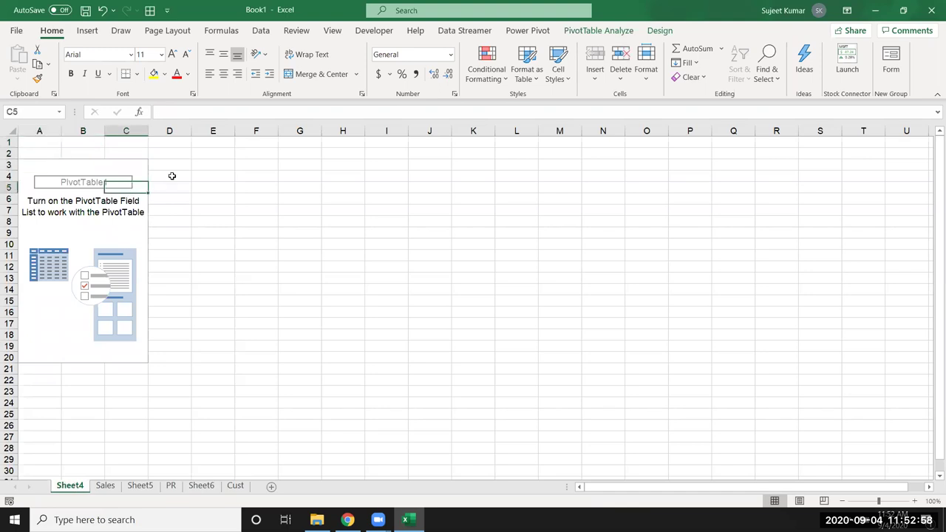
left_click(610, 29)
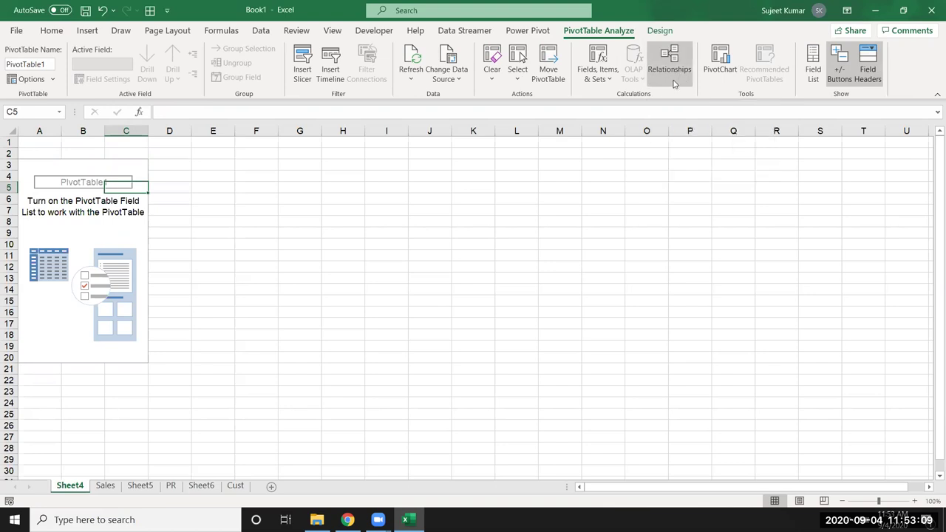
- Create a Data Model relationship from the Range table's PID to Range 1's PID
left_click(674, 84)
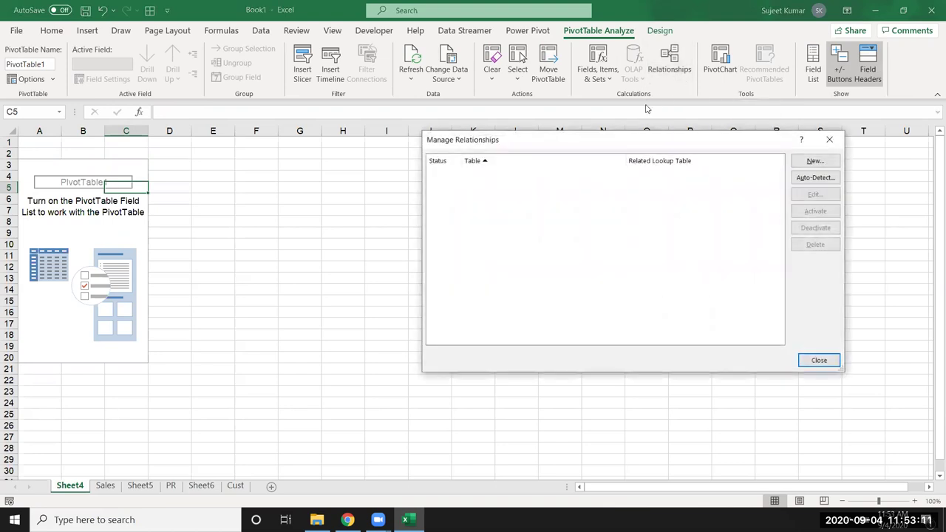
left_click(815, 160)
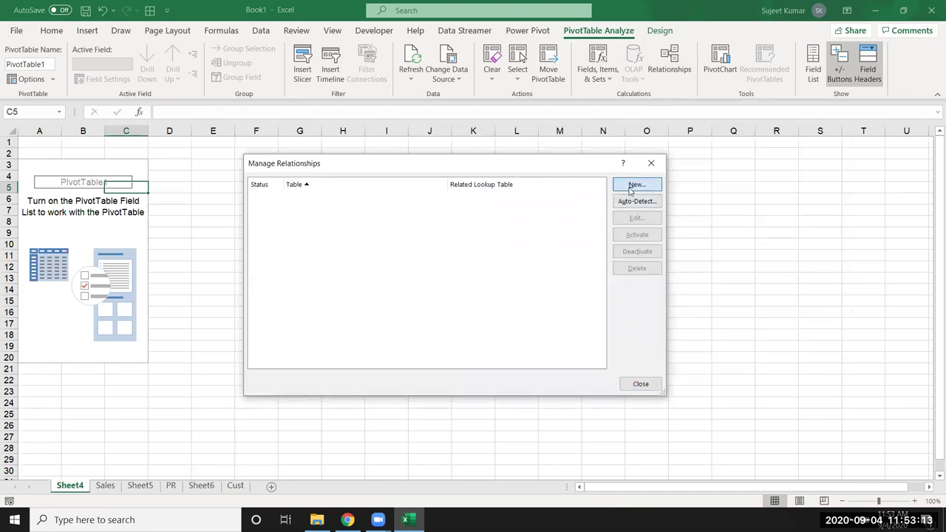
left_click(461, 241)
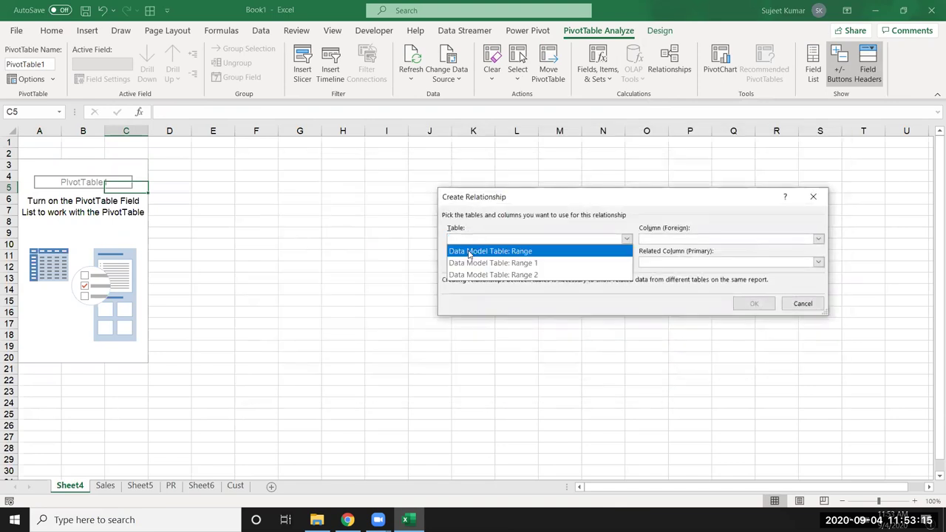
left_click(480, 249)
left_click(694, 240)
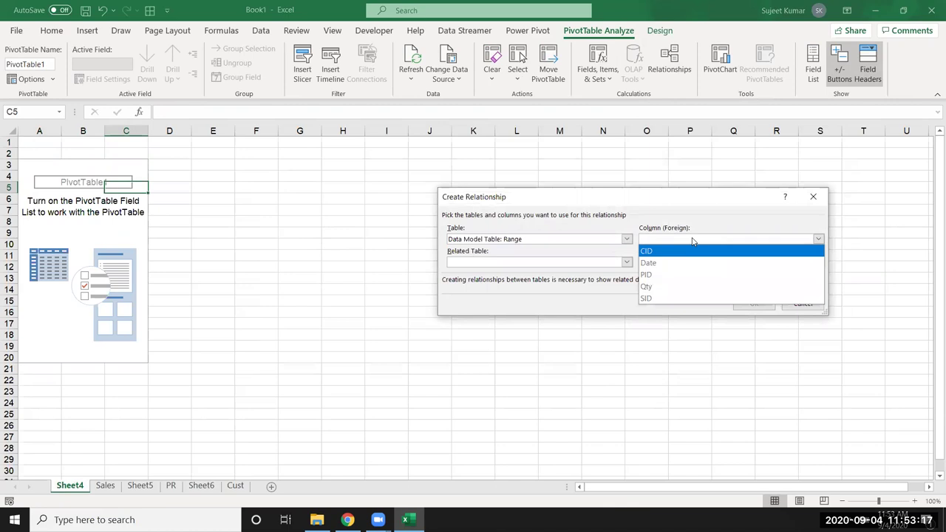
left_click(554, 241)
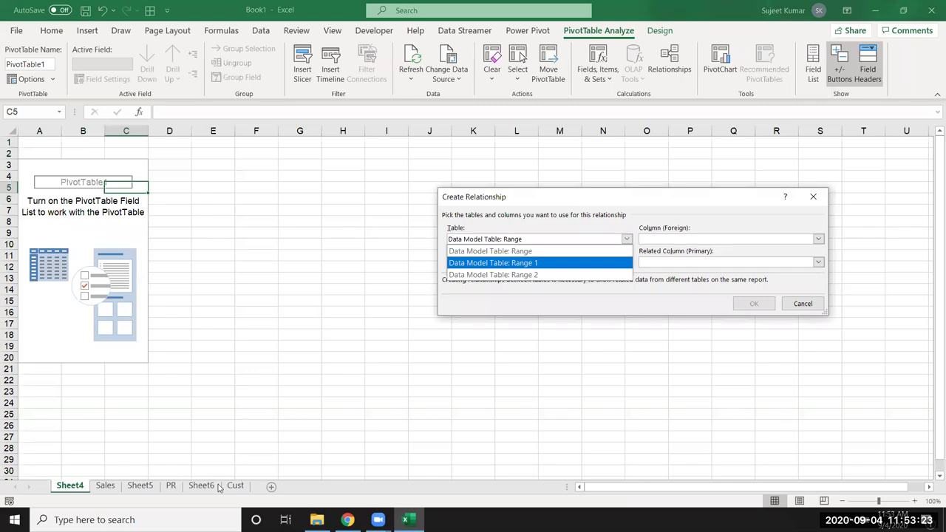
left_click(525, 251)
left_click(651, 241)
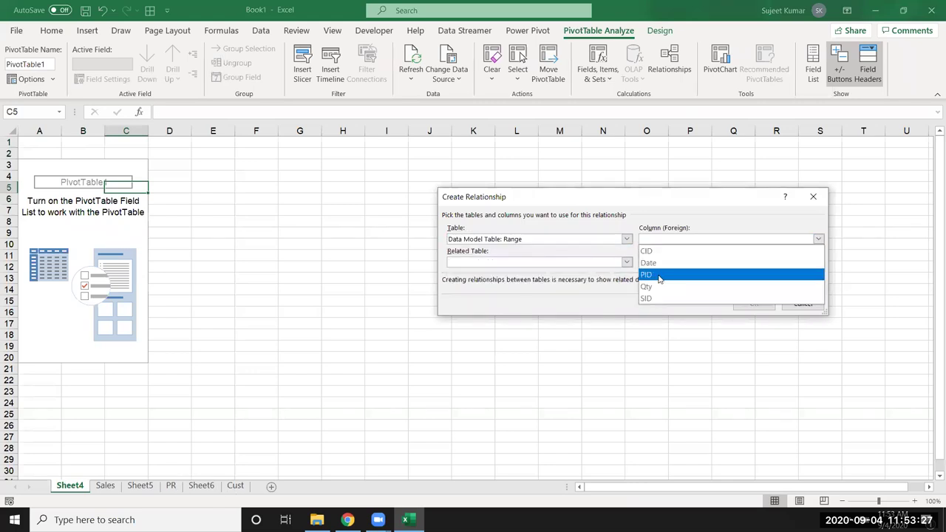
left_click(661, 274)
left_click(573, 263)
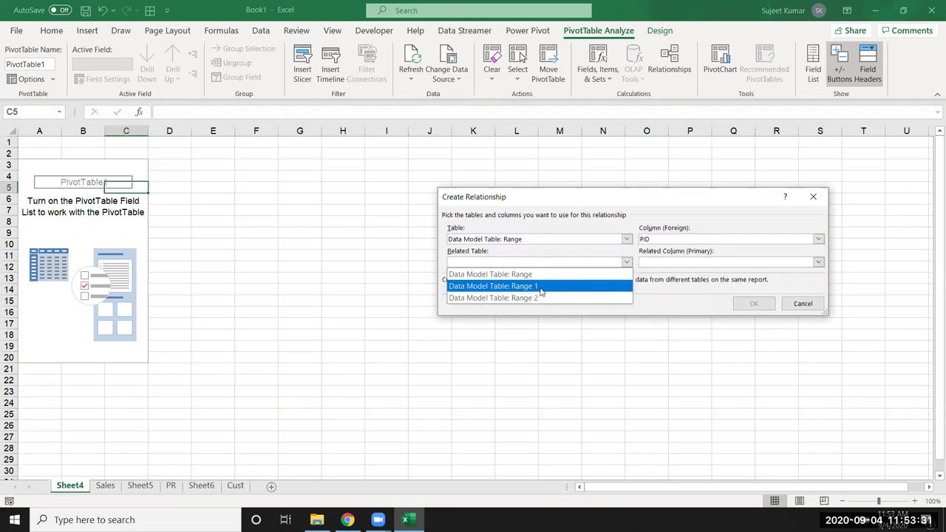
left_click(545, 287)
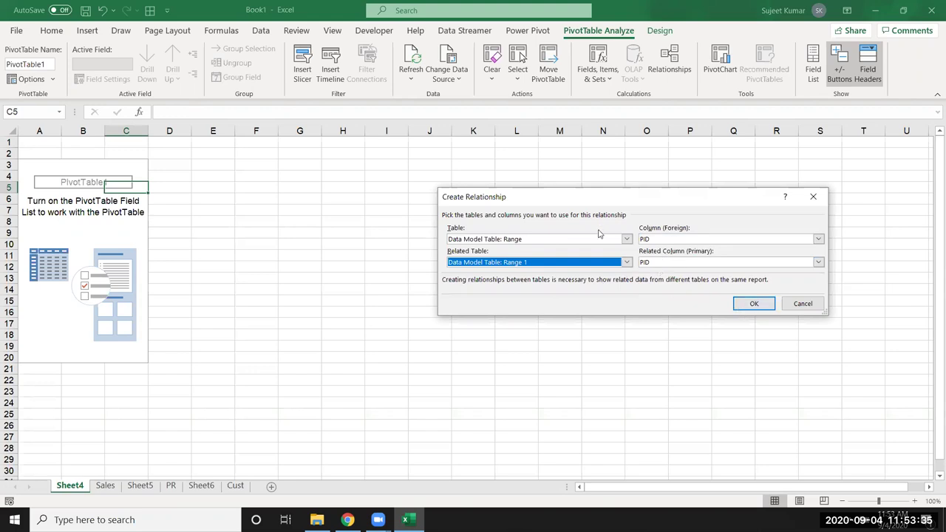
left_click_drag(572, 201, 495, 184)
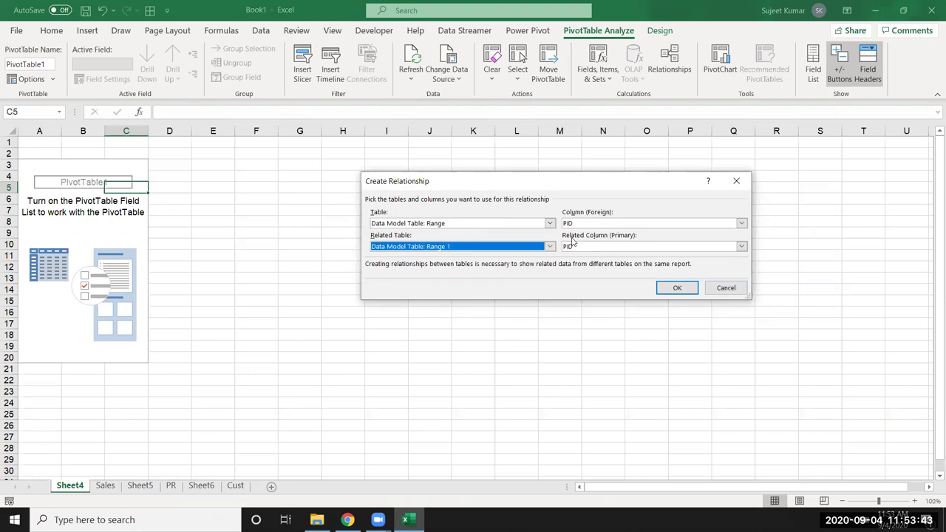
left_click(657, 289)
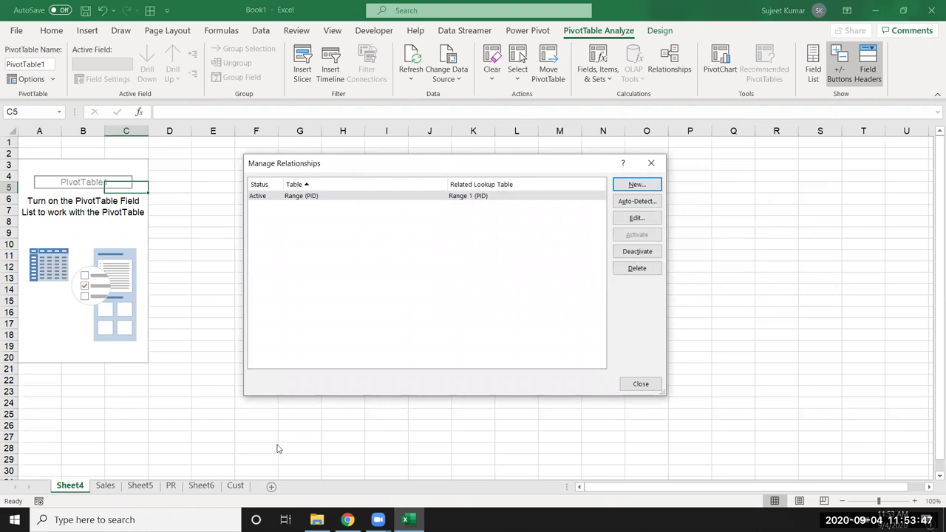
- Add a relationship from Range's CID to Range 2's CID and close Manage Relationships
left_click(634, 186)
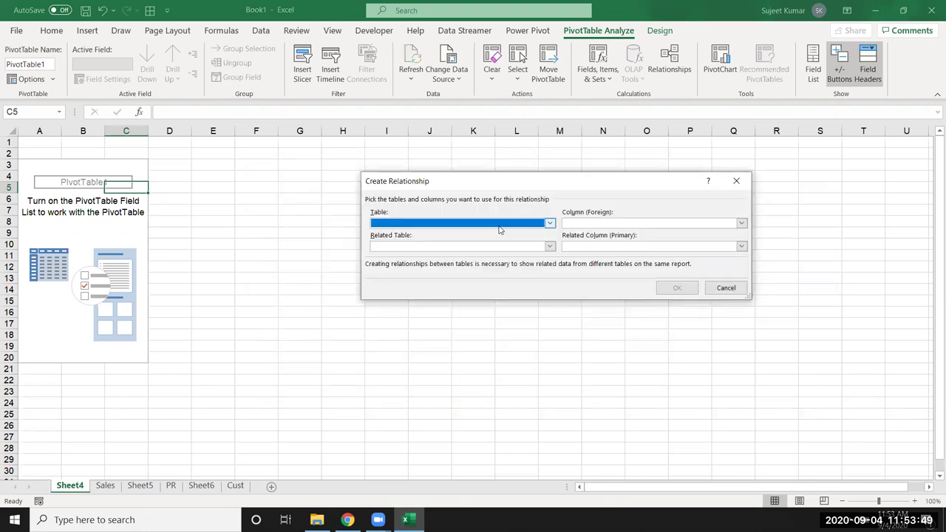
left_click(461, 225)
left_click(459, 238)
left_click(577, 224)
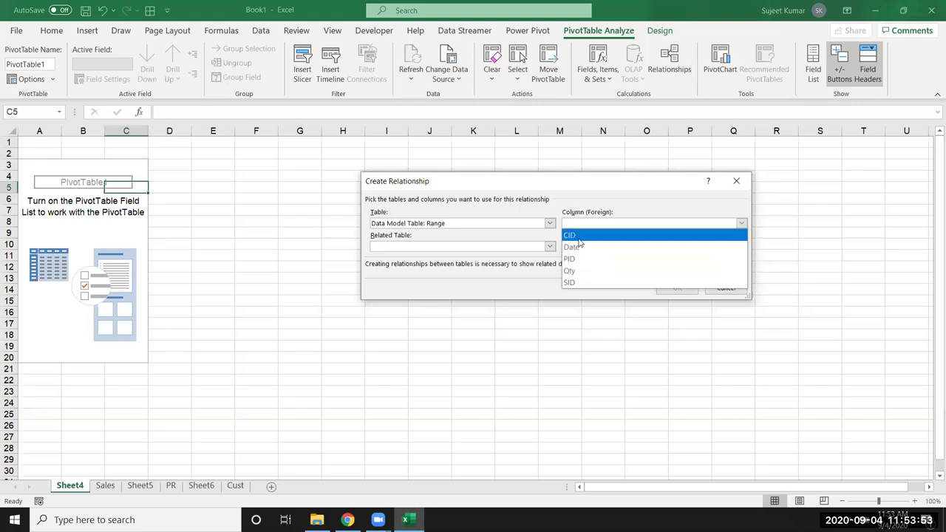
left_click(570, 235)
left_click(521, 249)
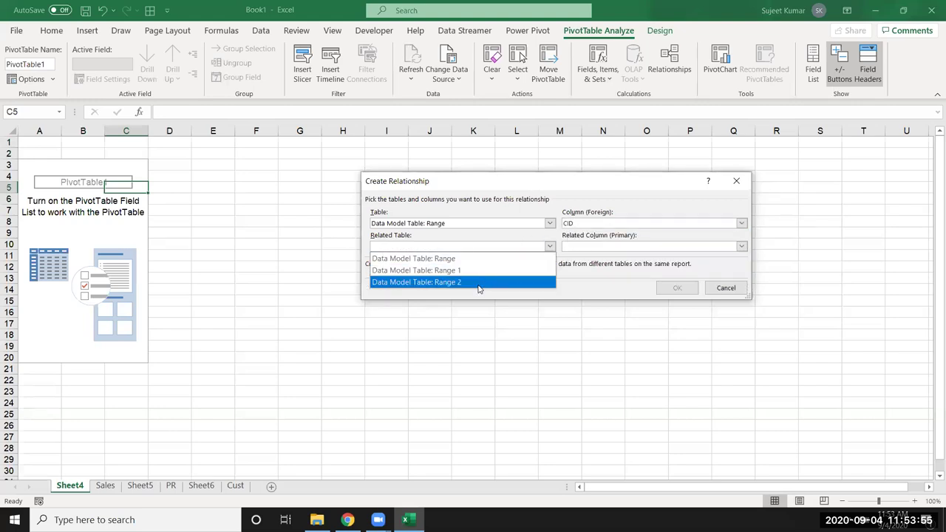
left_click(480, 282)
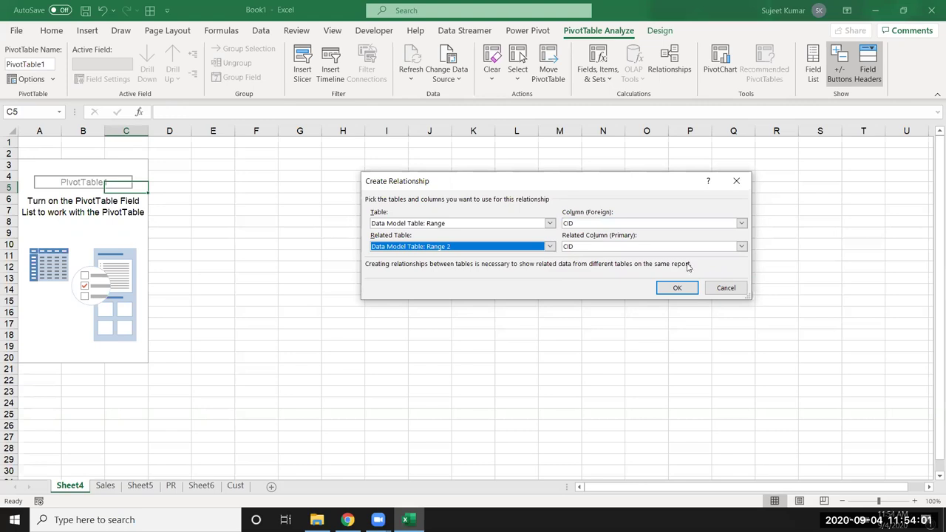
left_click(684, 288)
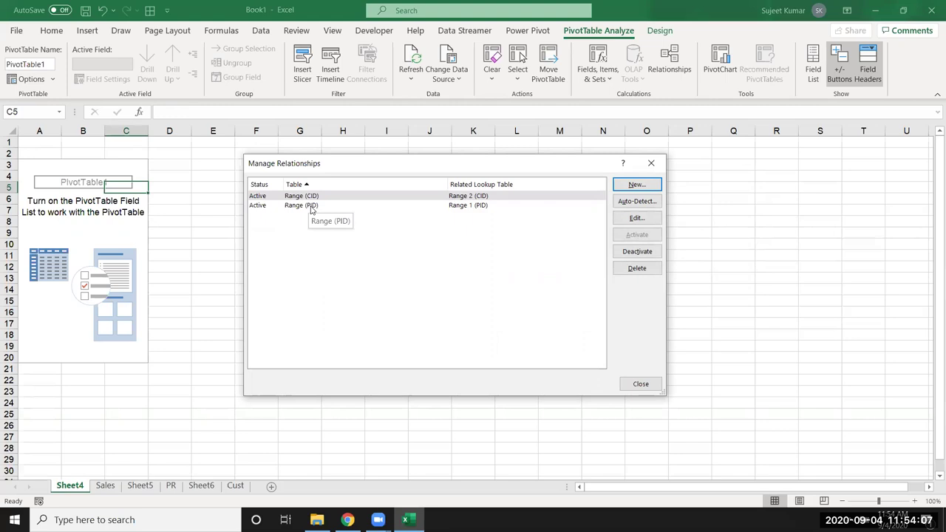
left_click(651, 163)
left_click(105, 485)
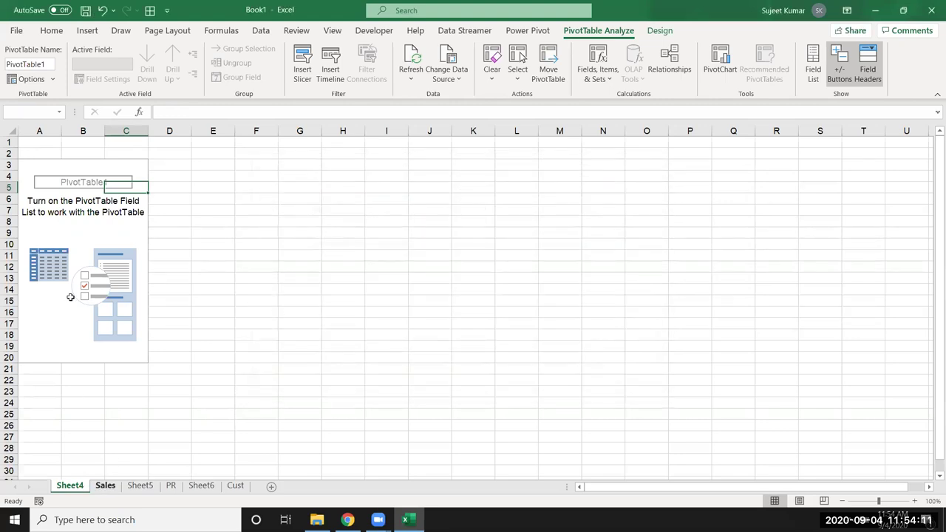
- Show PivotTable1's Field List on the All tab, listing Range, Range 1 and Range 2
left_click(74, 488)
left_click(103, 245)
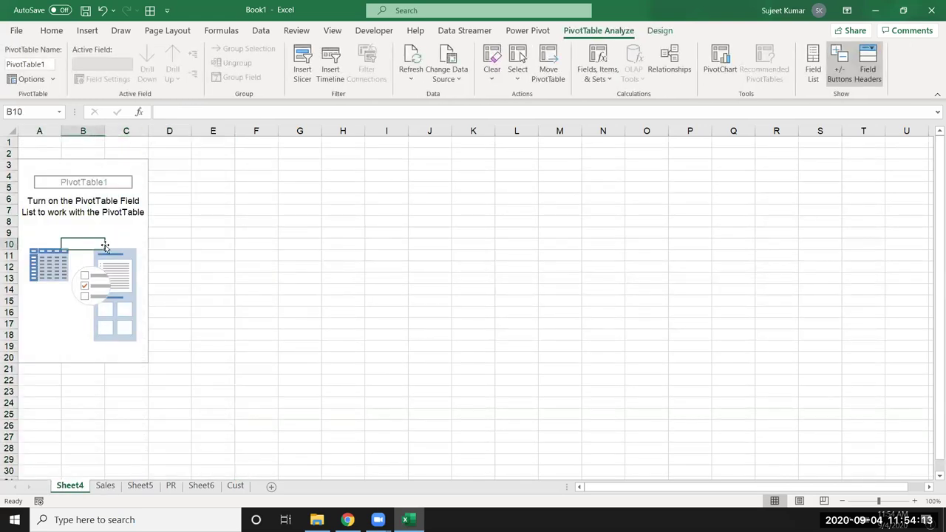
left_click(813, 70)
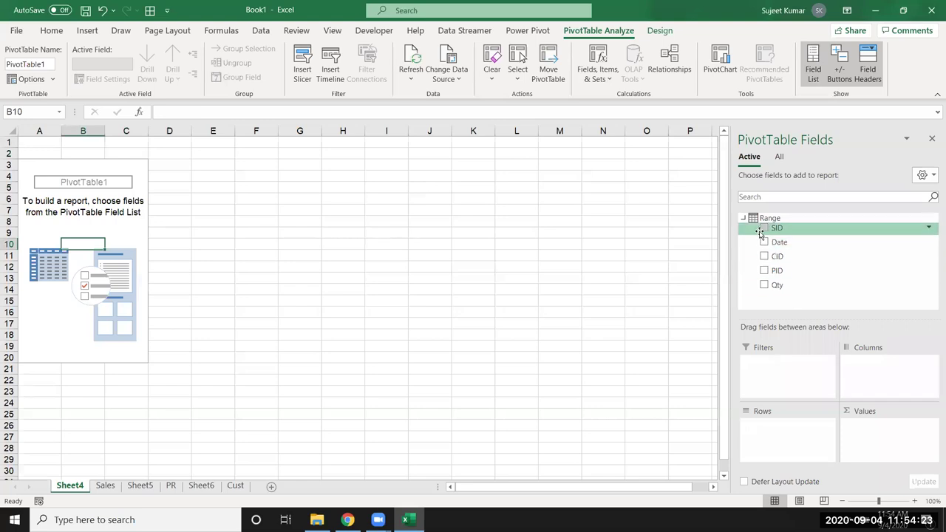
left_click(779, 157)
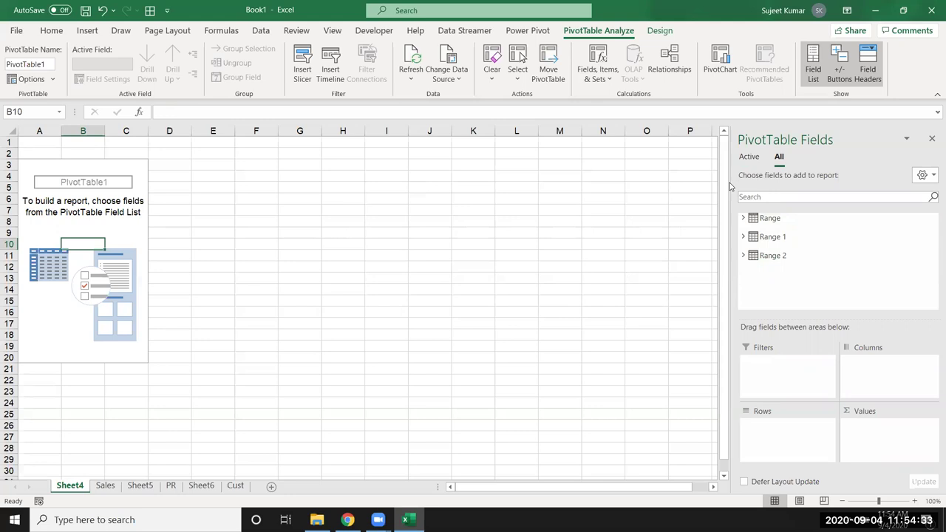
- Lay out PivotTable1 with City as columns, product Name as rows and Sum of Qty (total 22436)
left_click(744, 256)
left_click_drag(787, 295, 864, 363)
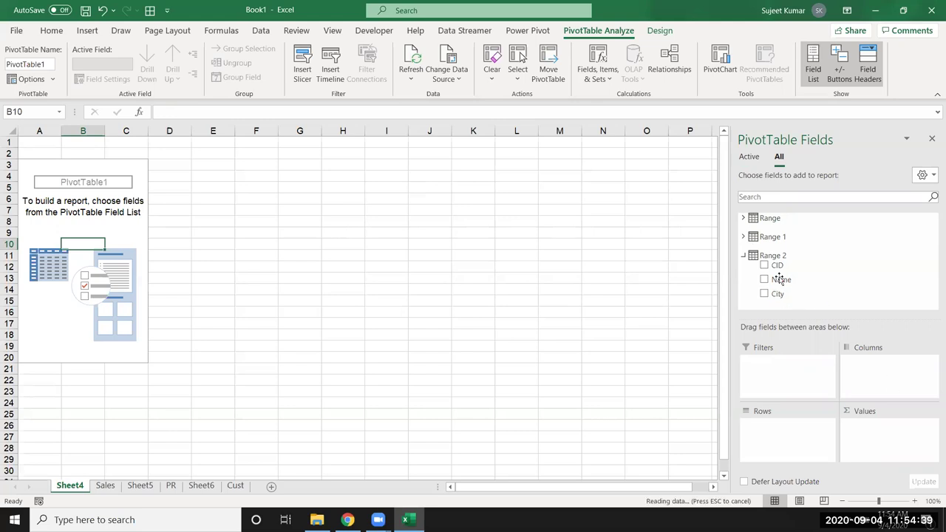
left_click(743, 236)
mouse_move(781, 261)
left_mouse_down()
mouse_move(816, 312)
mouse_move(769, 433)
left_mouse_up()
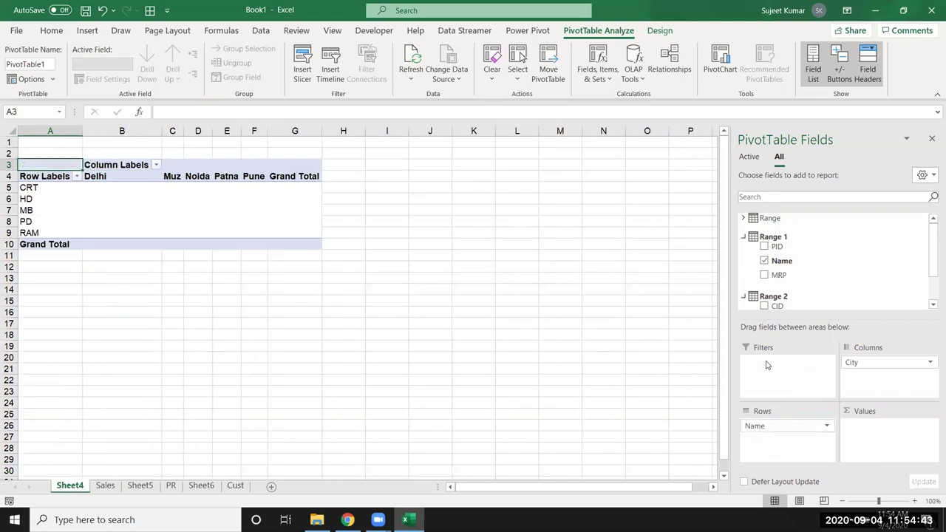
left_click(744, 236)
left_click(744, 218)
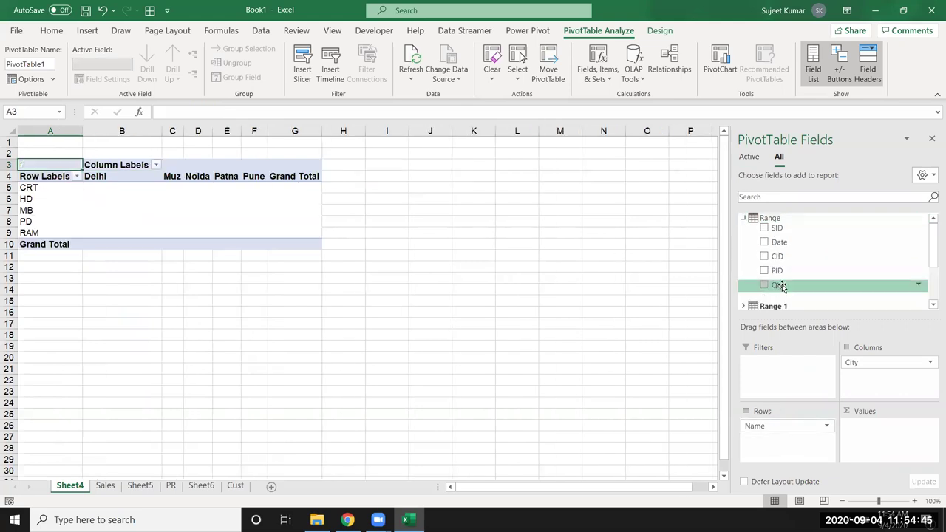
left_click_drag(781, 288, 864, 443)
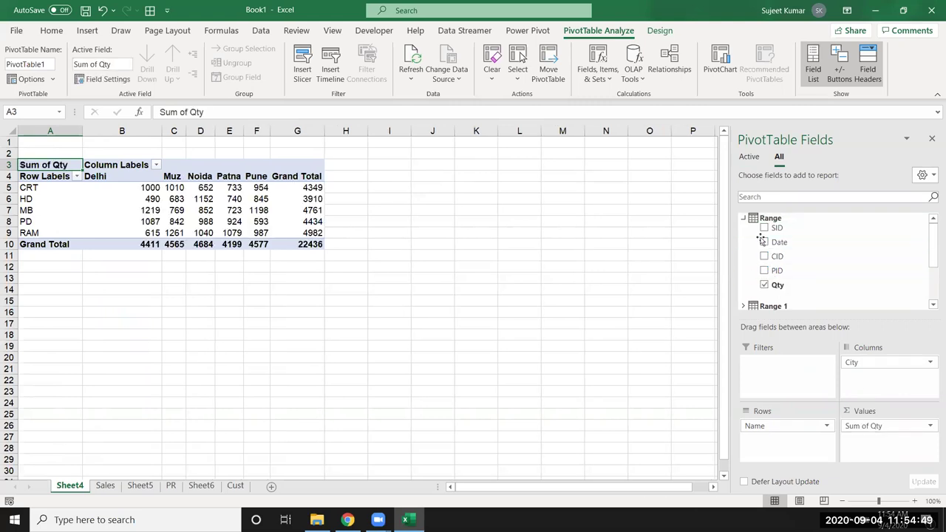
left_click(744, 220)
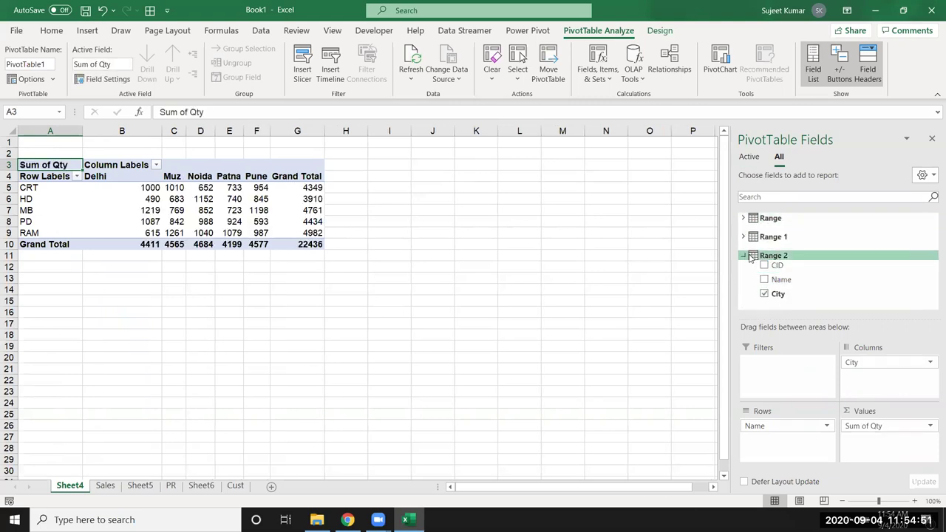
left_click(743, 256)
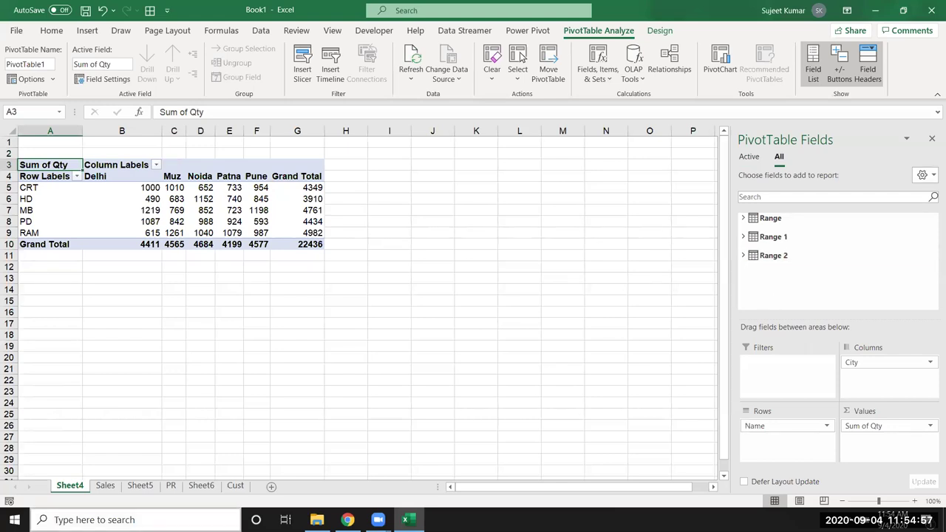
mouse_move(62, 190)
left_mouse_down()
mouse_move(236, 198)
mouse_move(259, 231)
left_mouse_up()
mouse_move(52, 190)
left_mouse_down()
mouse_move(208, 189)
mouse_move(252, 233)
mouse_move(242, 237)
left_mouse_up()
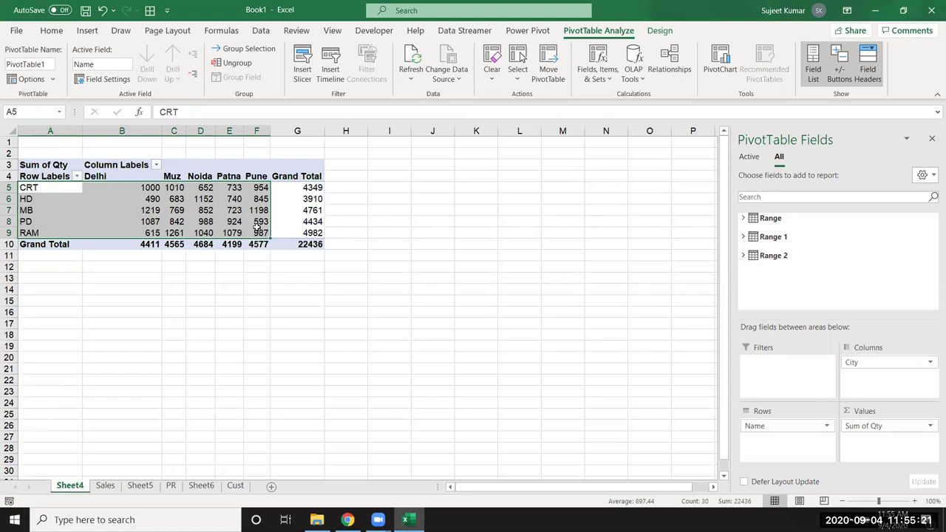
left_click(288, 199)
left_click(290, 247)
left_click(229, 247)
left_click(177, 246)
left_click(131, 234)
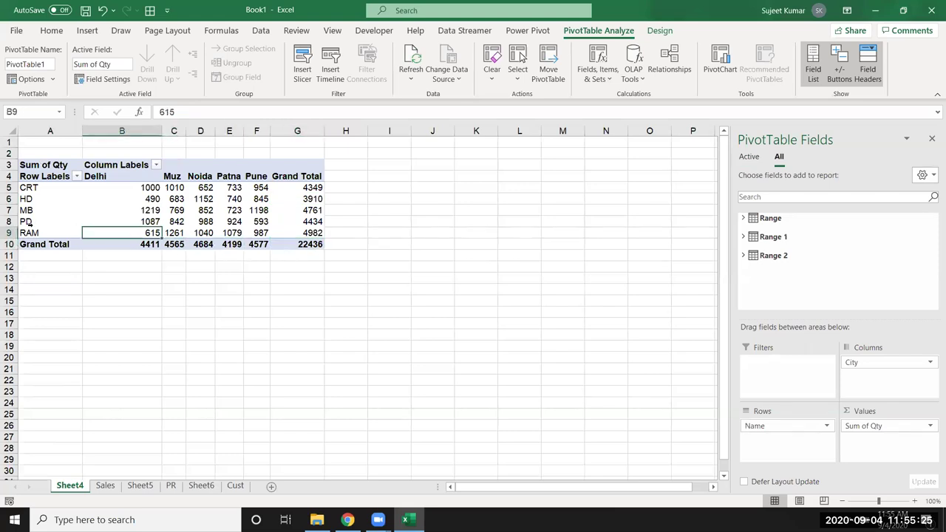
- Look through Sheet5, the PR product table, the Cust customer table and the Sales data
left_click(139, 486)
left_click(171, 485)
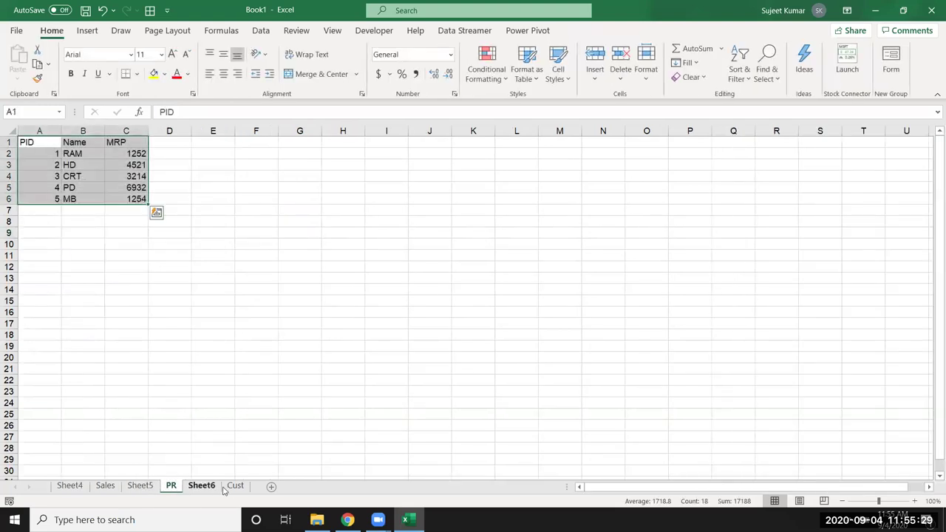
left_click(227, 489)
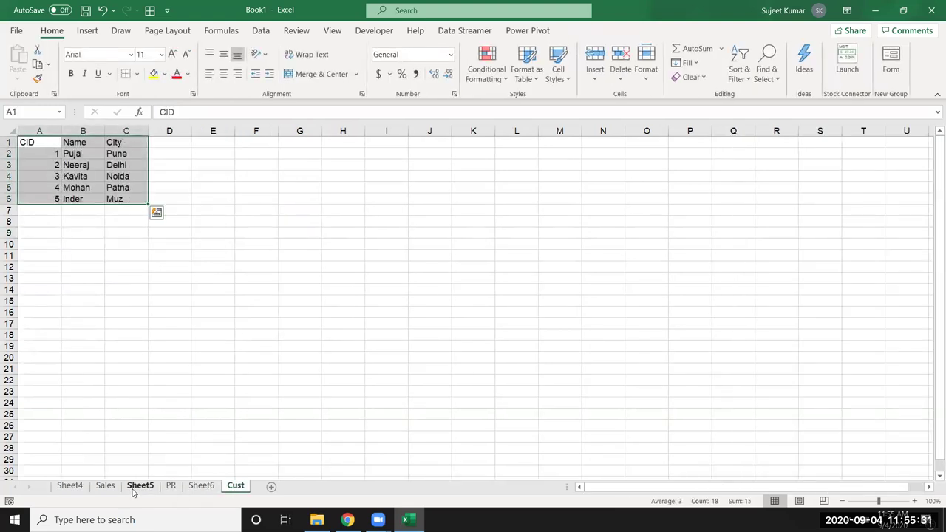
left_click(107, 487)
- Select a CID value and the empty areas beside the Sales data, including J1:N25, then return to Sheet4
left_click(141, 256)
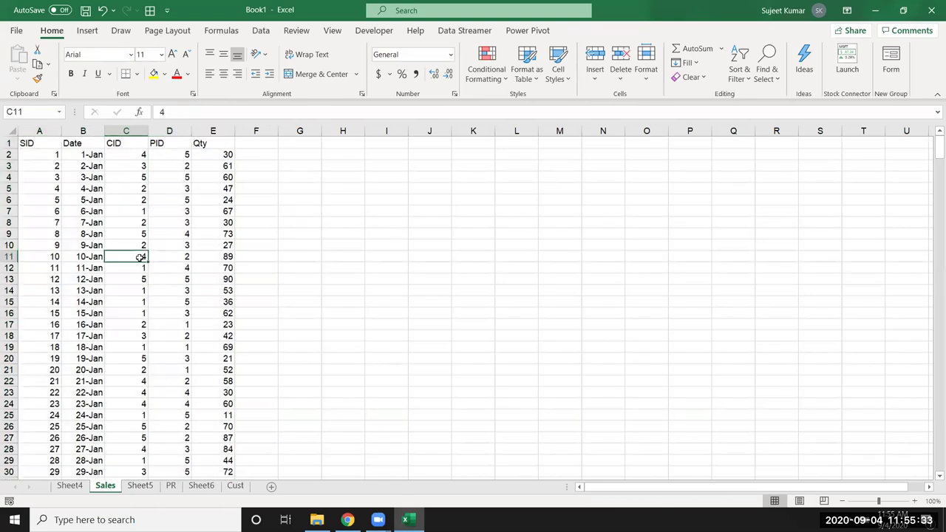
left_click(265, 148)
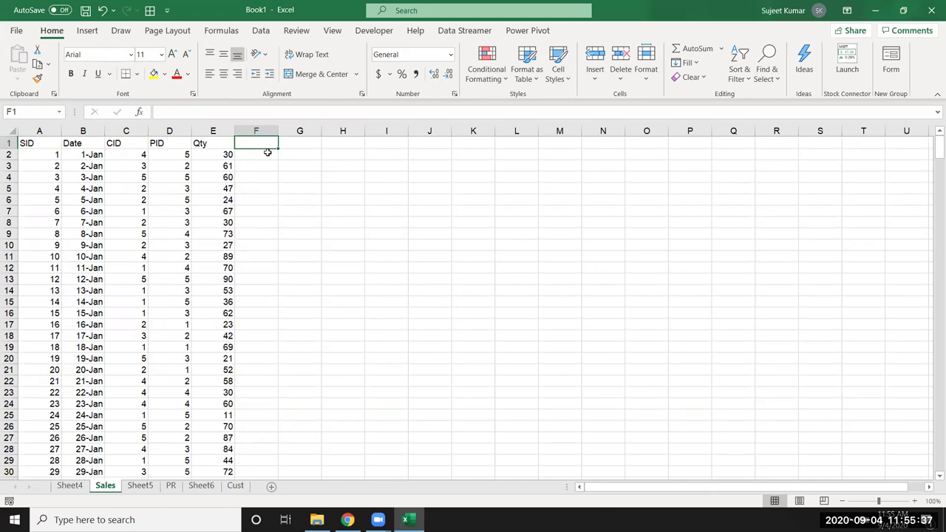
left_click_drag(254, 154, 398, 367)
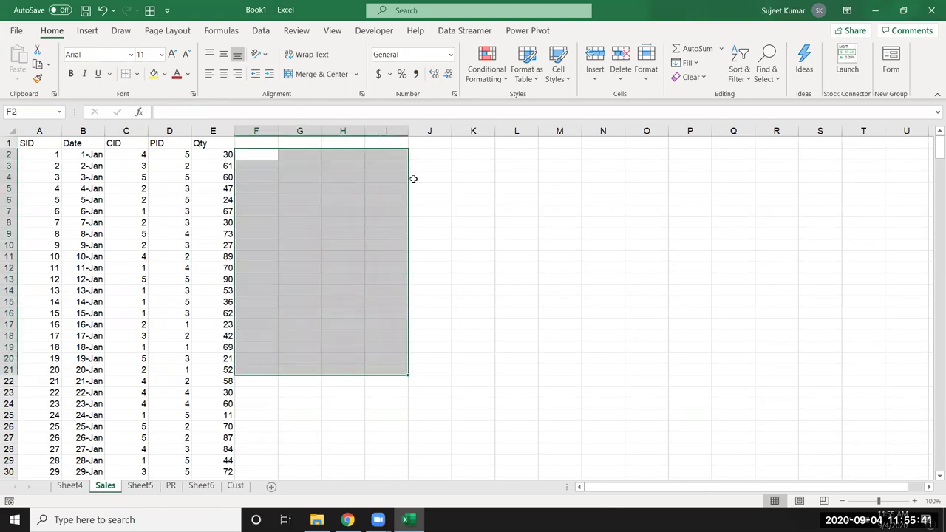
left_click(434, 148)
left_click_drag(434, 148, 606, 414)
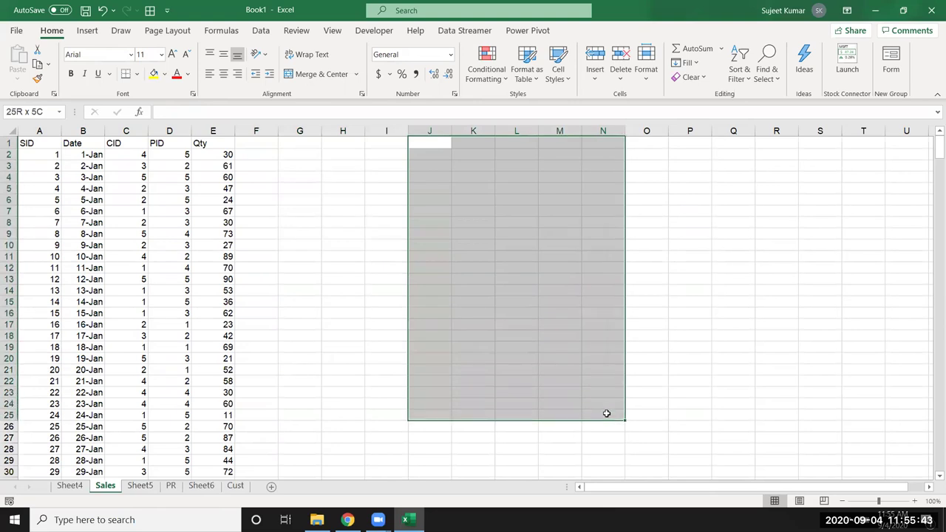
left_click(69, 486)
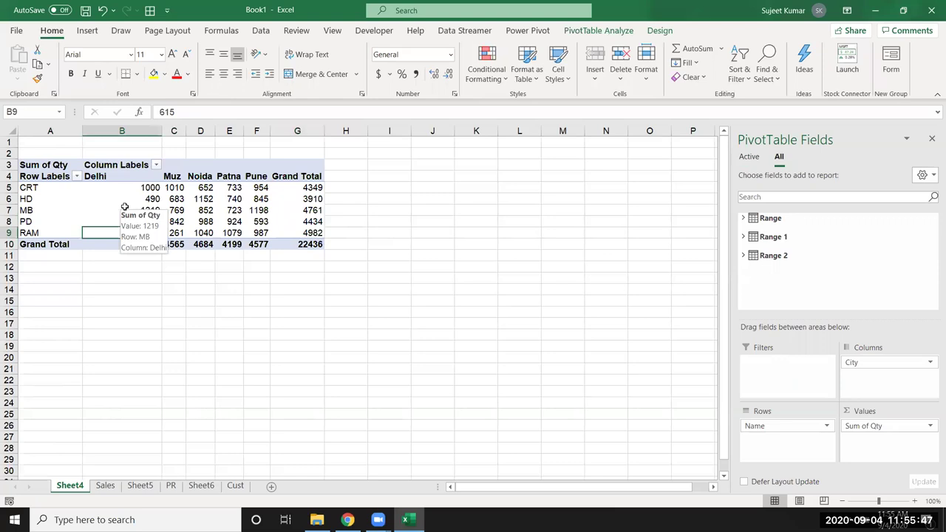